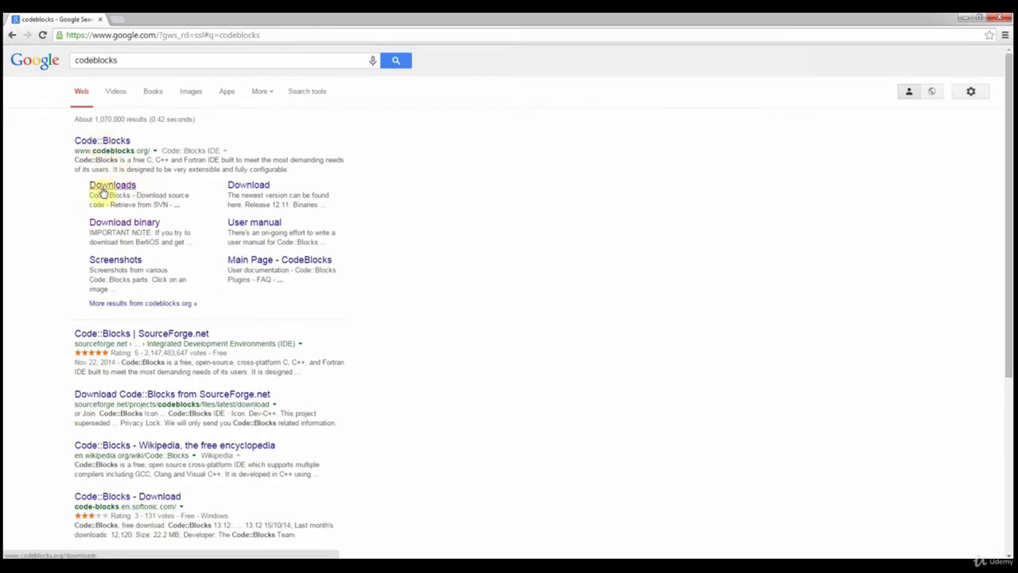
Step: Open the Code::Blocks Downloads page from the search results and go to the binary release downloads
click(102, 191)
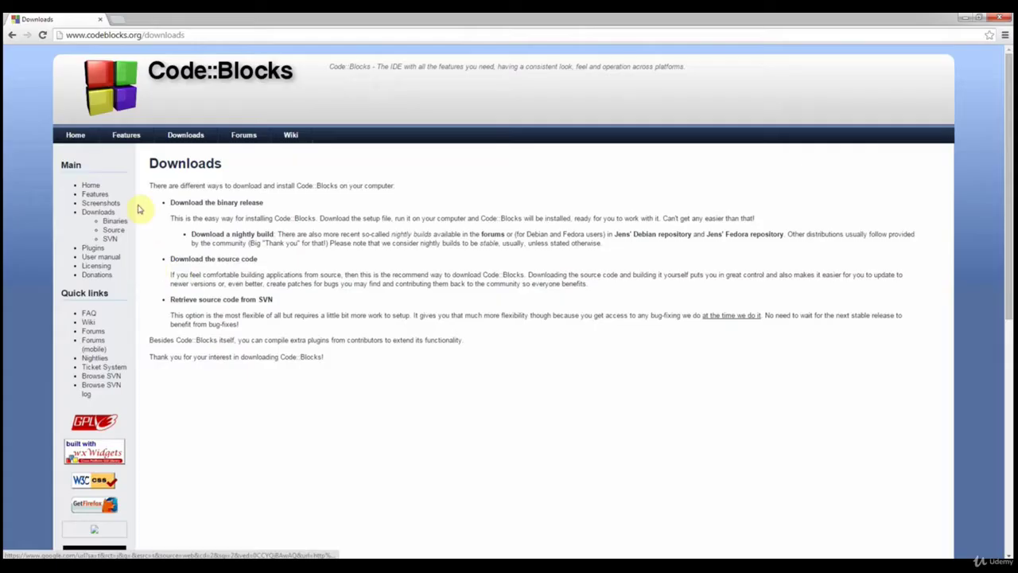
click(191, 203)
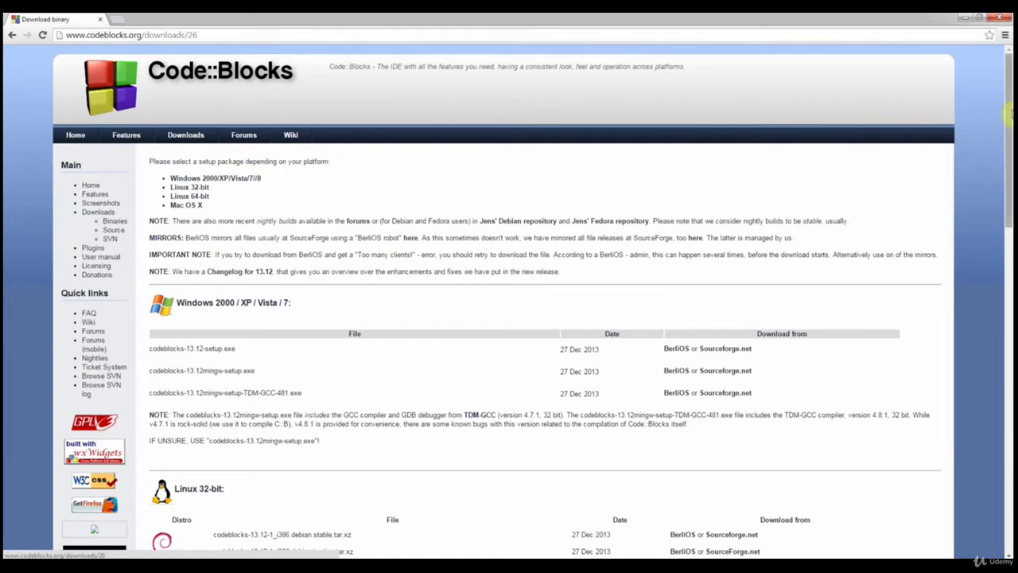
Step: Examine the setup packages offered for each platform and compare the file names of the three Windows installers
drag(1008, 115, 998, 282)
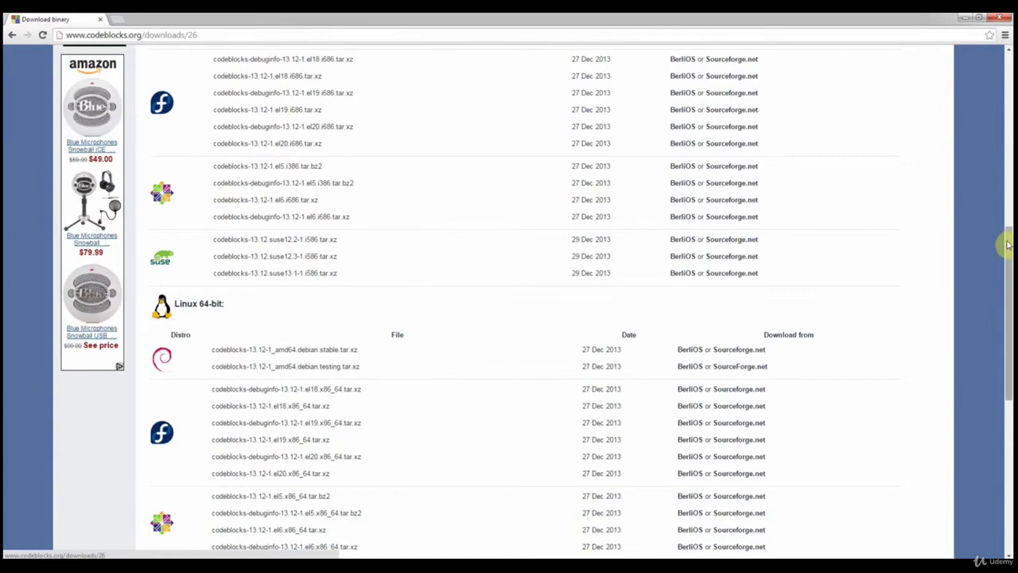
drag(1007, 243, 1004, 390)
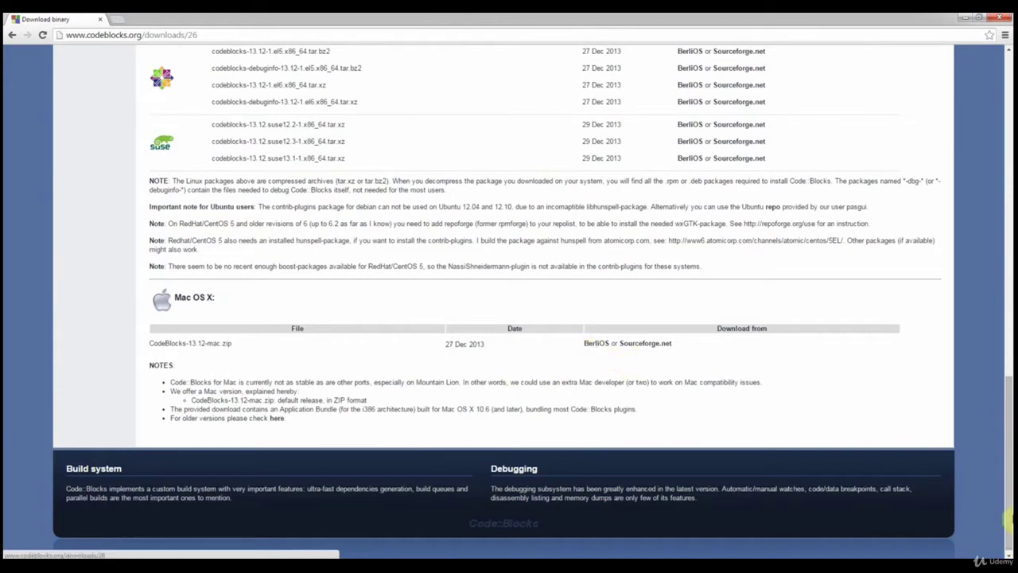
drag(1006, 472, 1010, 142)
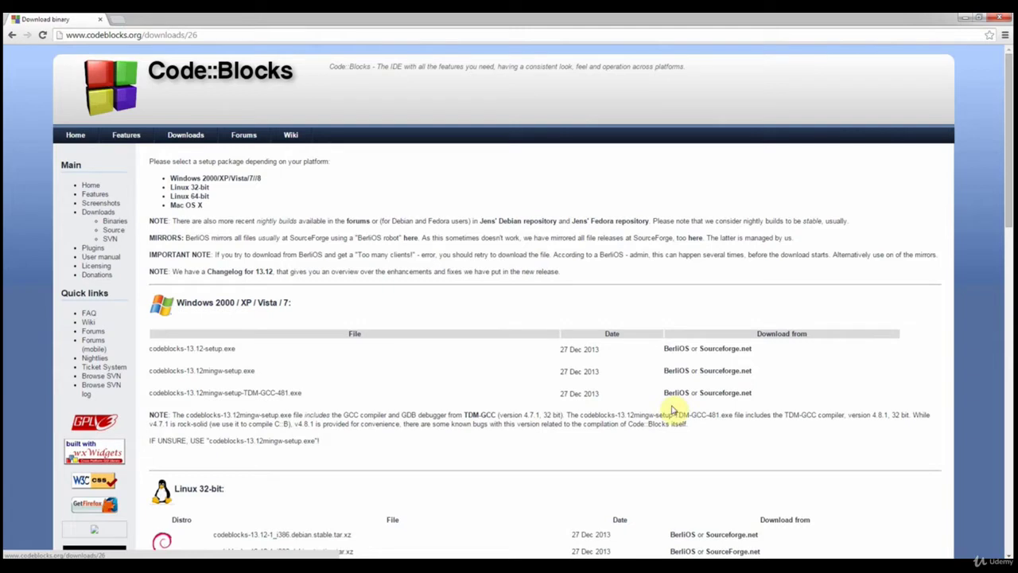
click(676, 350)
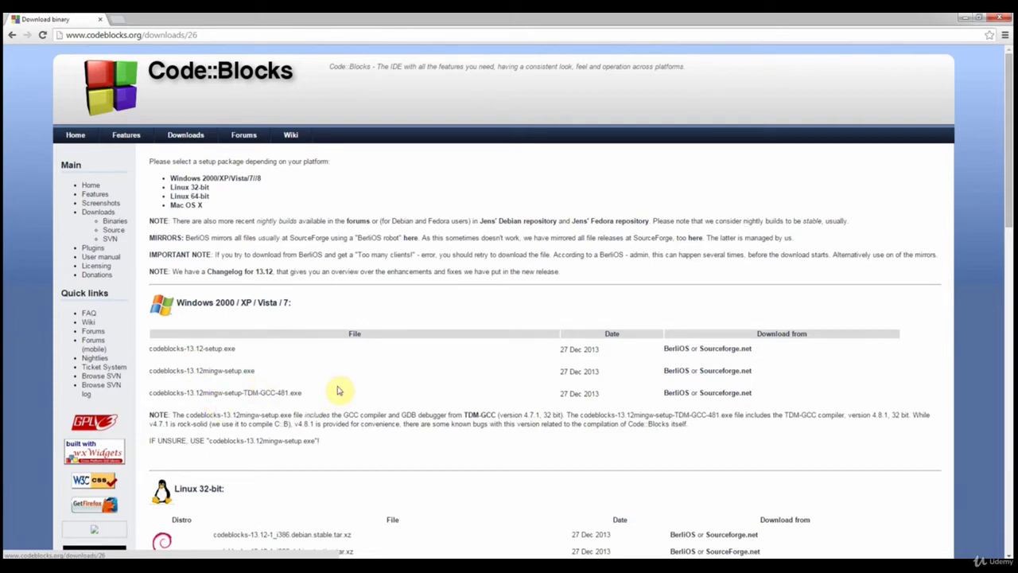
click(249, 370)
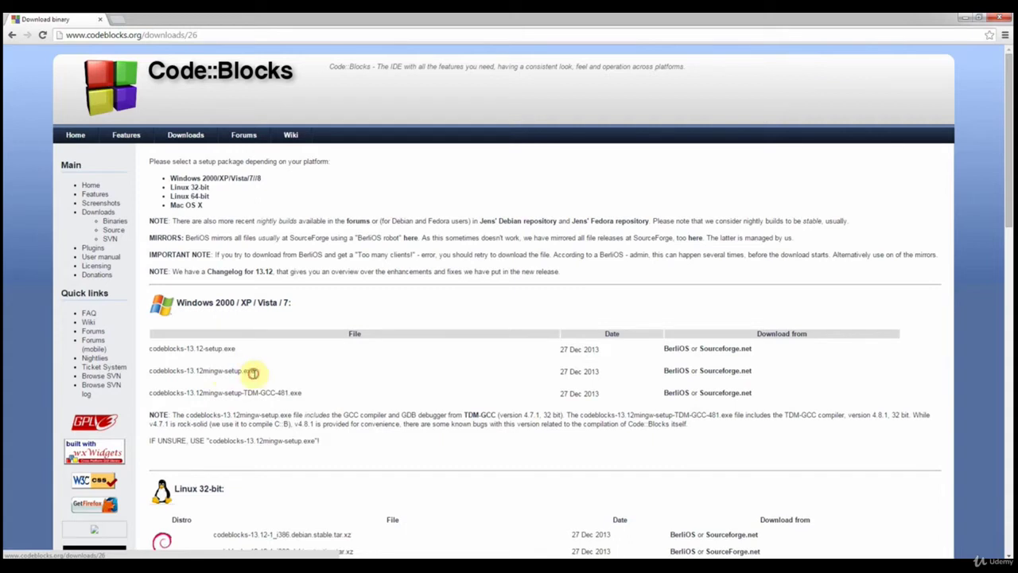
drag(253, 372, 146, 366)
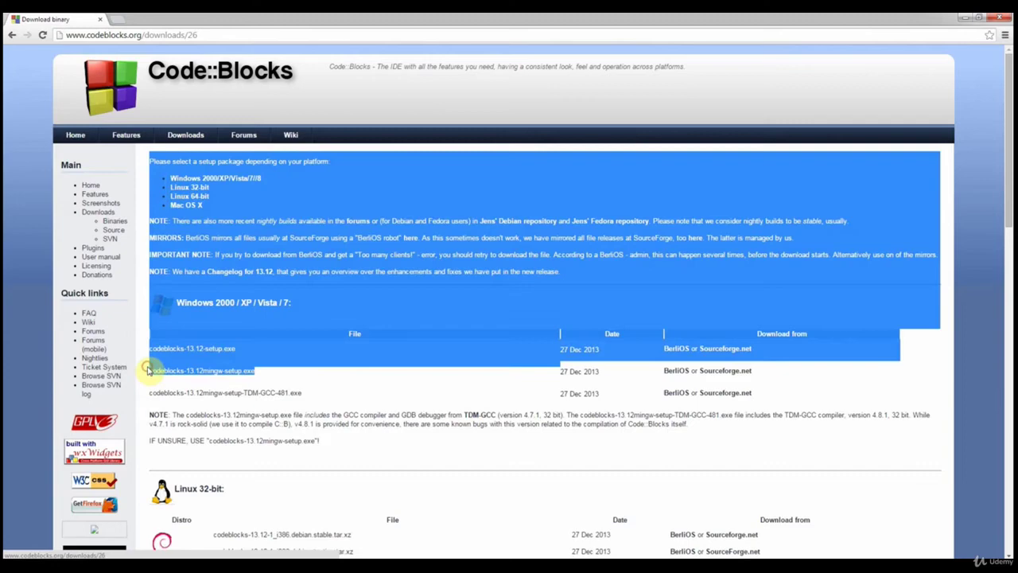
click(191, 383)
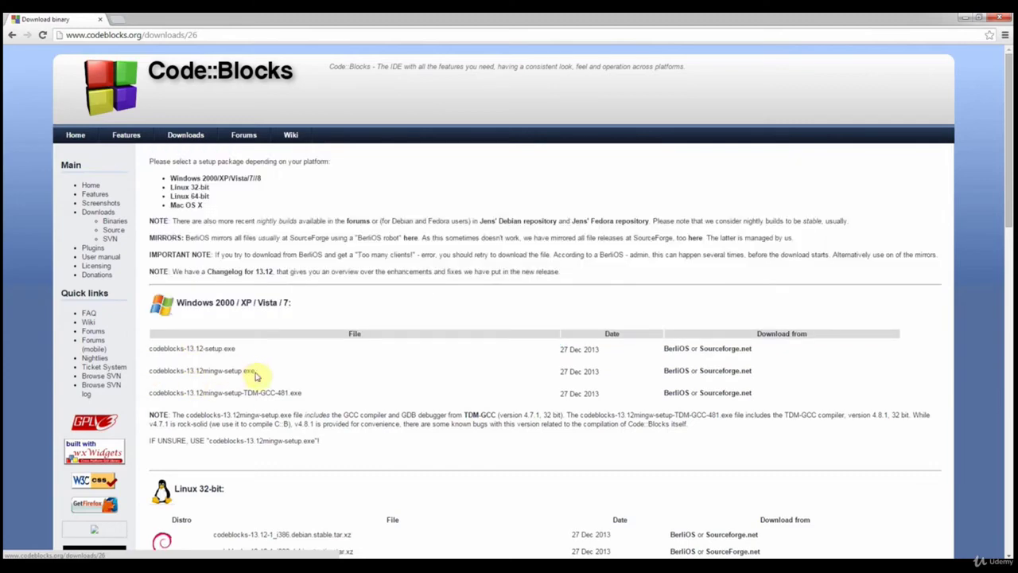
drag(257, 373, 95, 374)
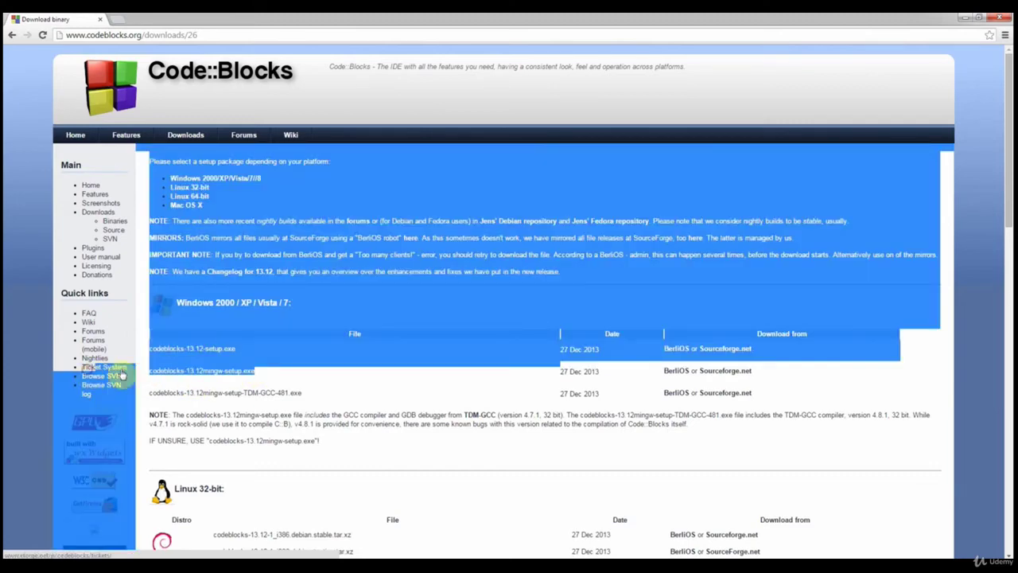
click(205, 379)
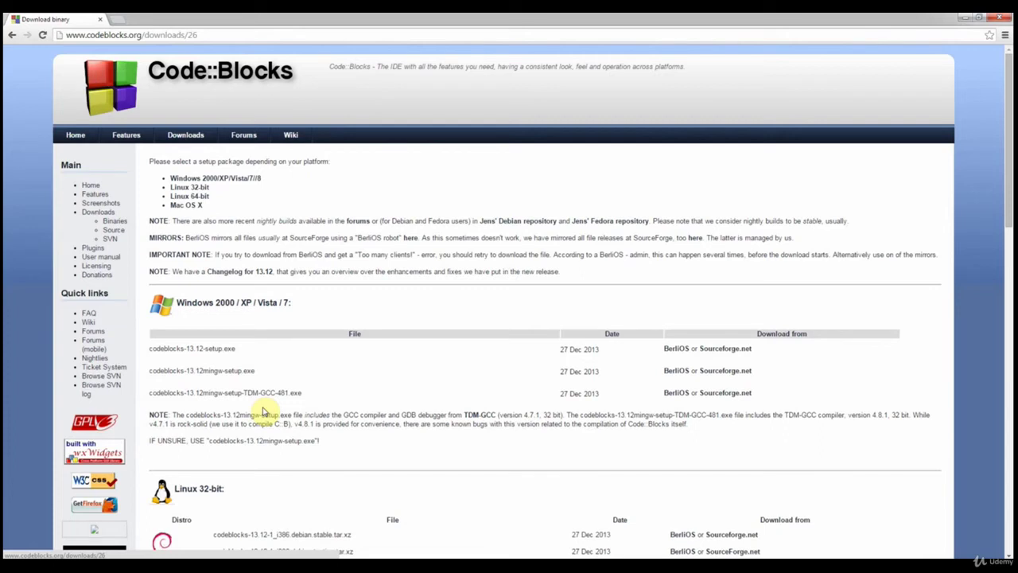
drag(260, 393, 294, 399)
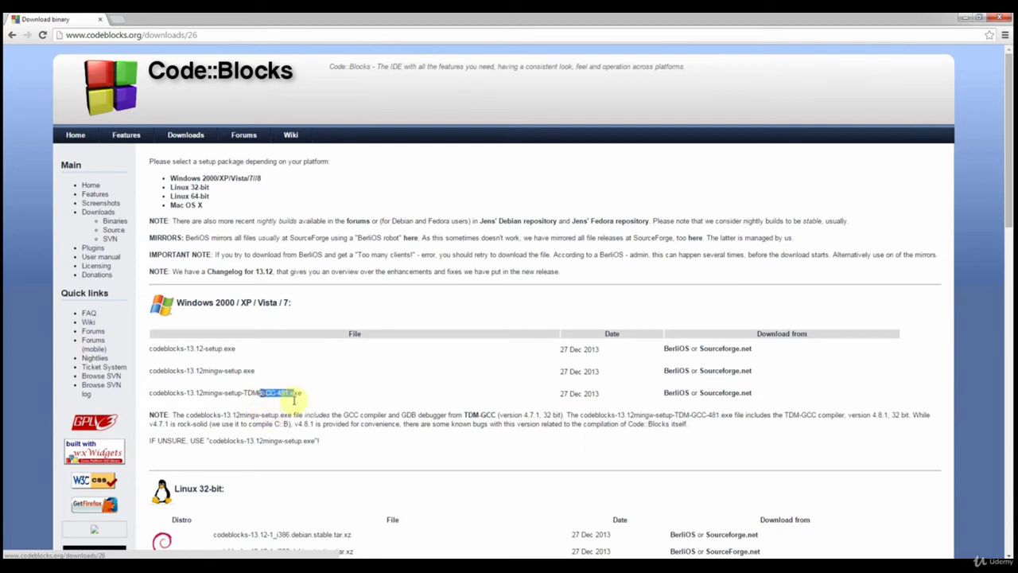
click(301, 401)
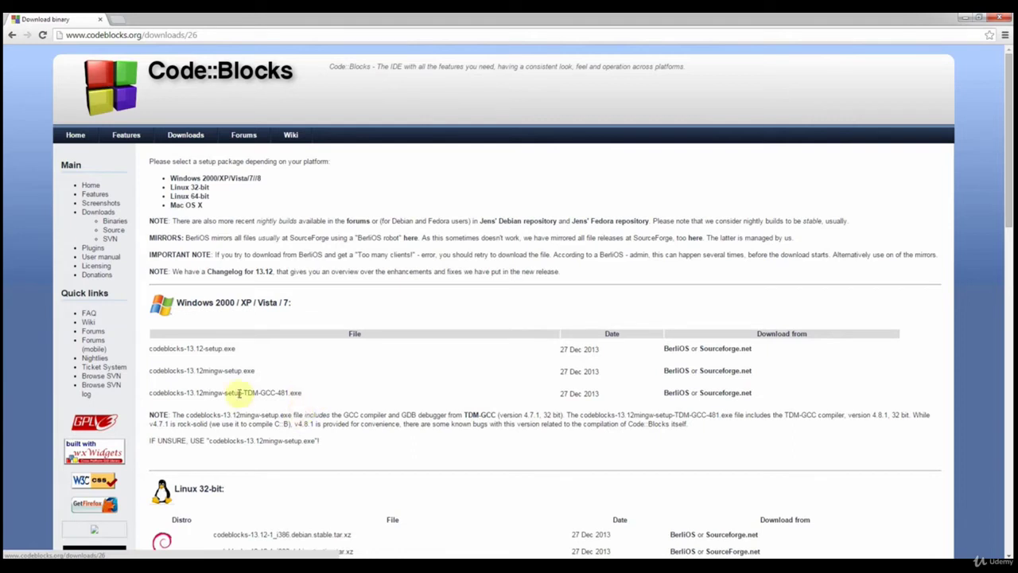
drag(172, 393, 303, 396)
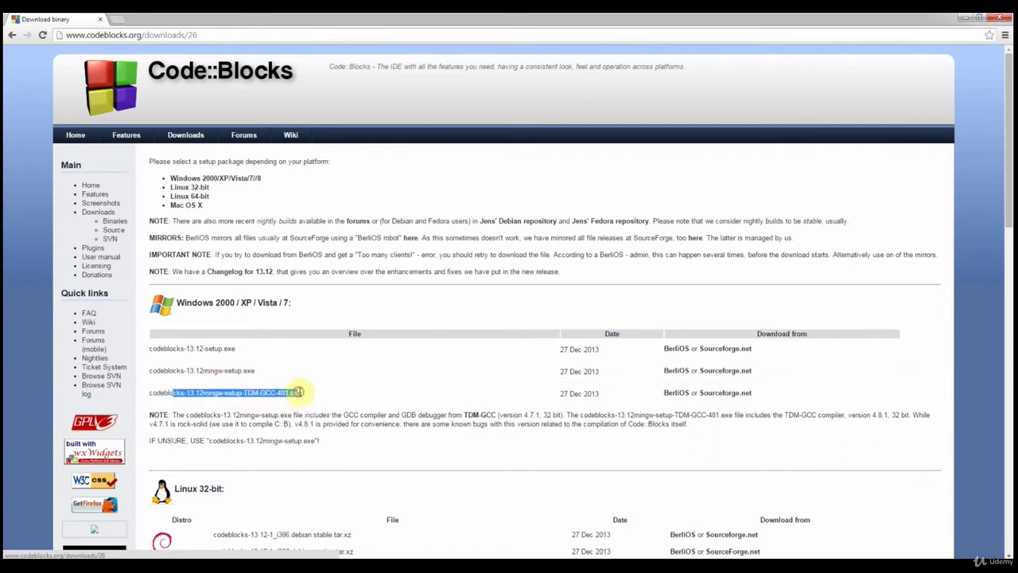
click(296, 391)
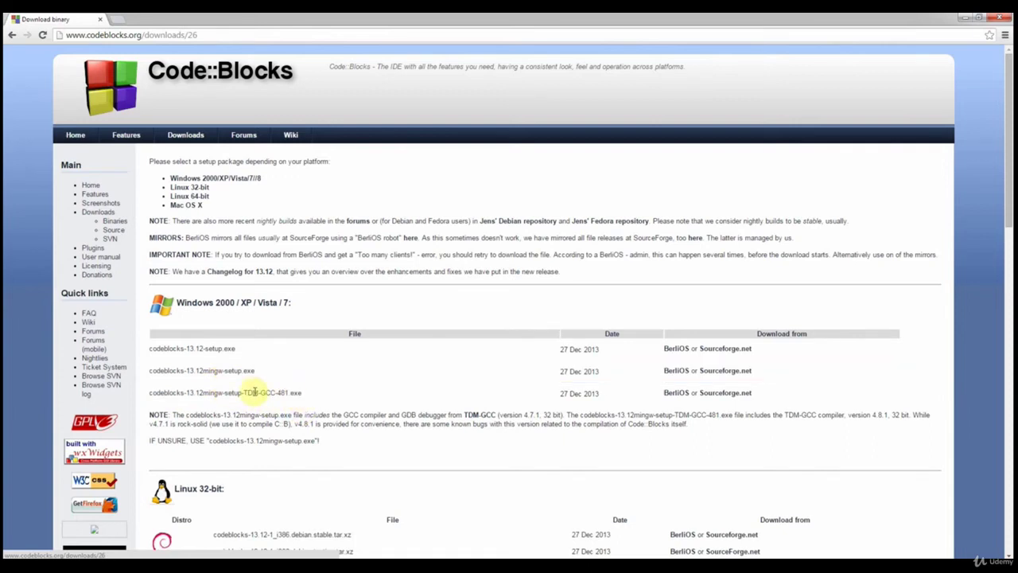
drag(243, 392, 305, 391)
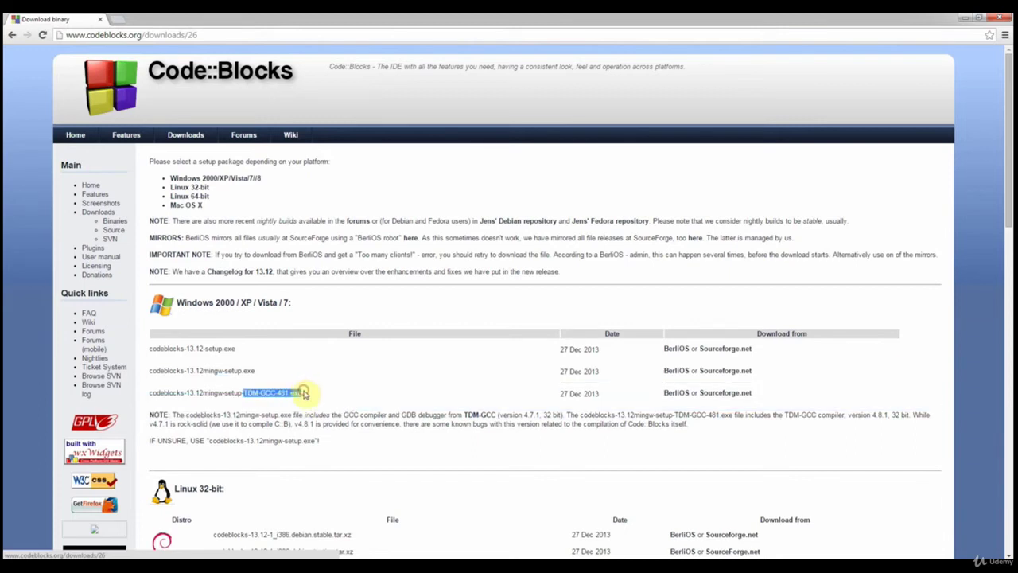
click(303, 391)
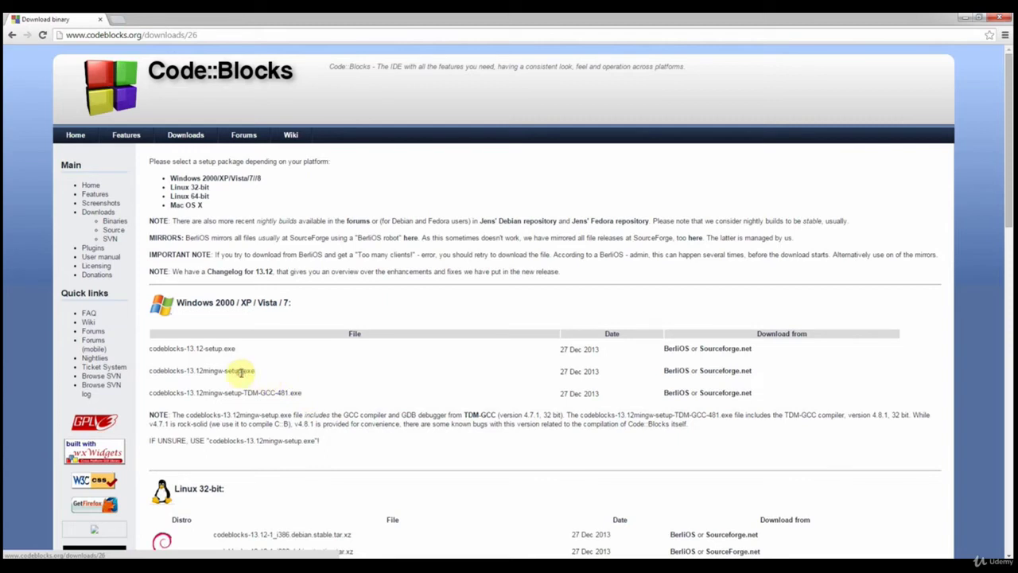
drag(240, 372, 254, 372)
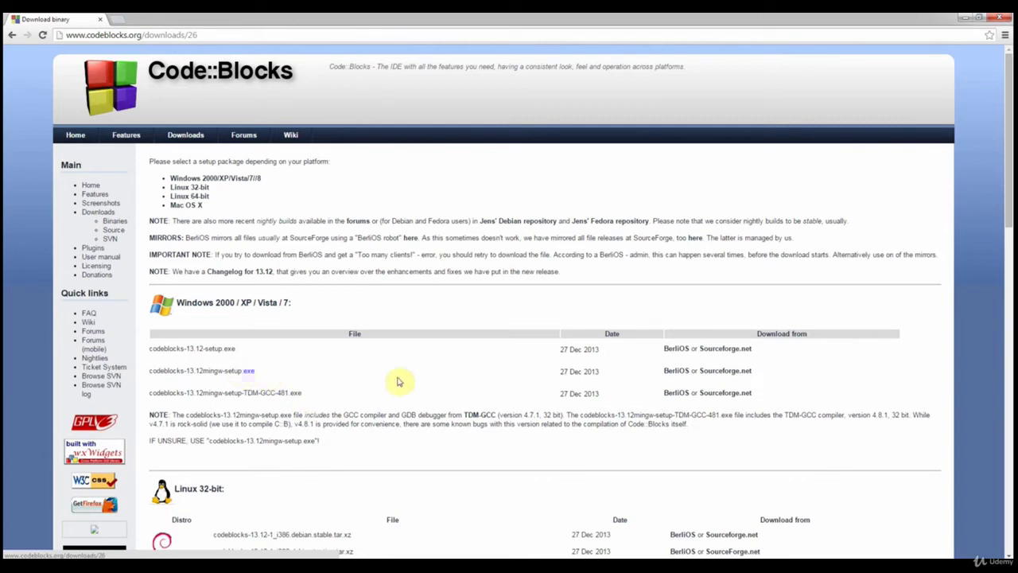
click(254, 390)
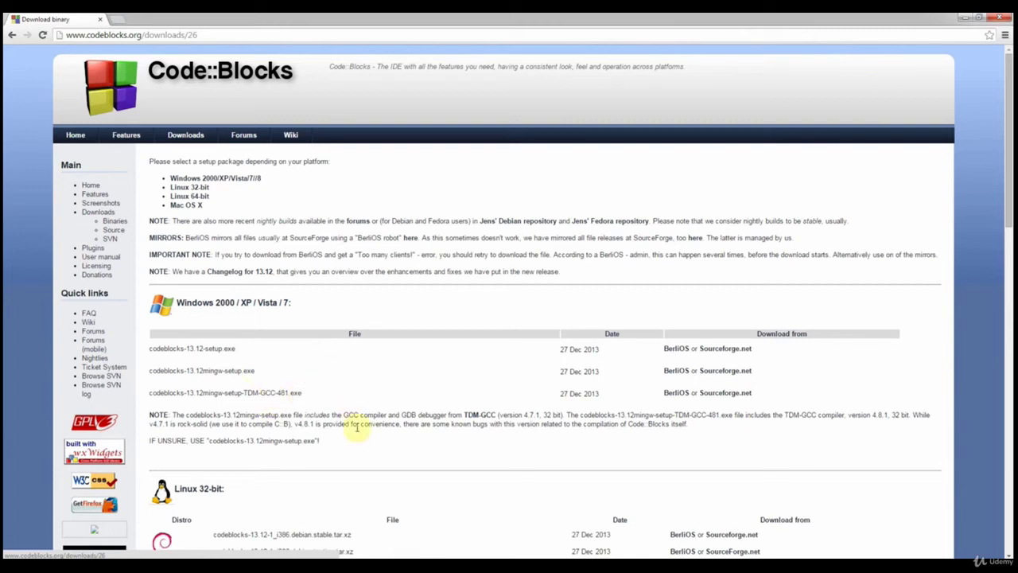
Step: Download codeblocks-13.12mingw-setup.exe for Windows from Sourceforge.net
click(725, 371)
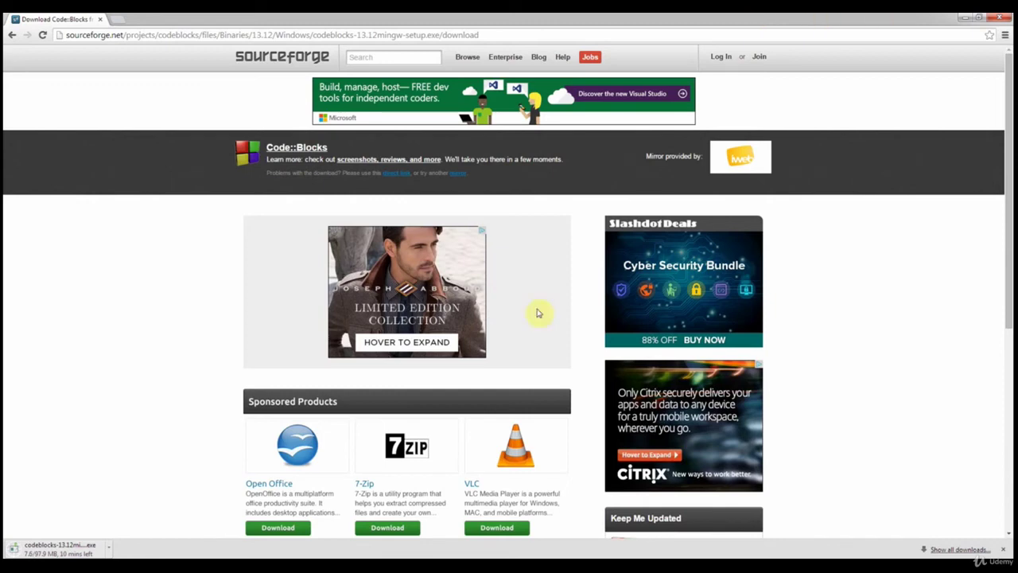
click(18, 566)
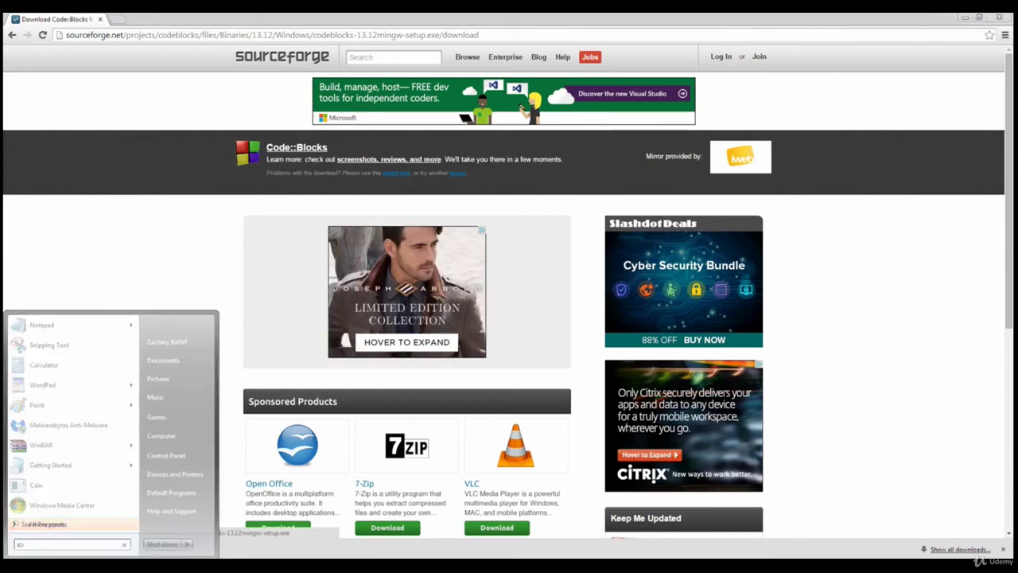
text(codeblocks)
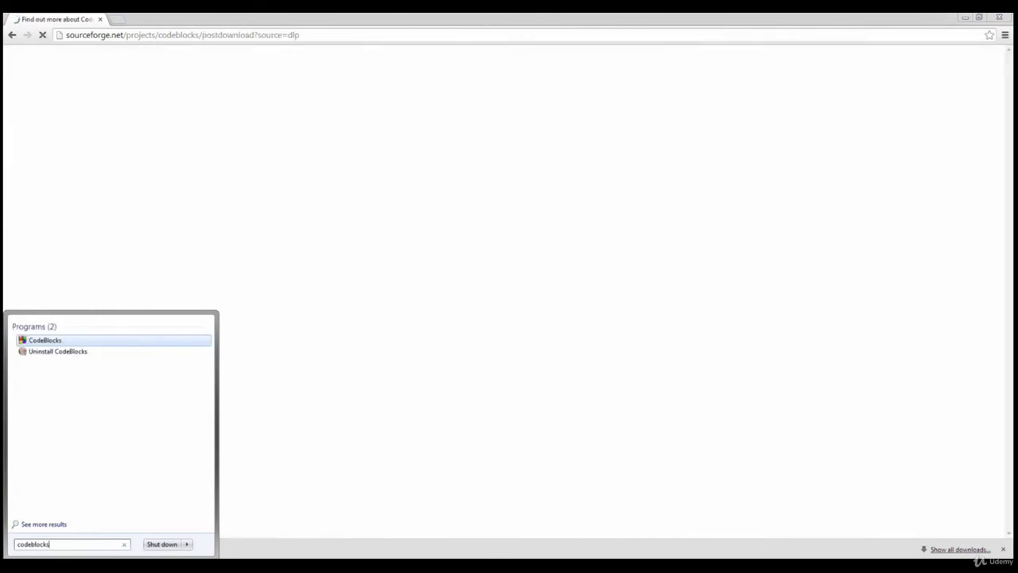
key(BackSpace)
key(BackSpace)
key(BackSpace)
key(BackSpace)
key(BackSpace)
key(BackSpace)
key(BackSpace)
key(BackSpace)
key(BackSpace)
key(BackSpace)
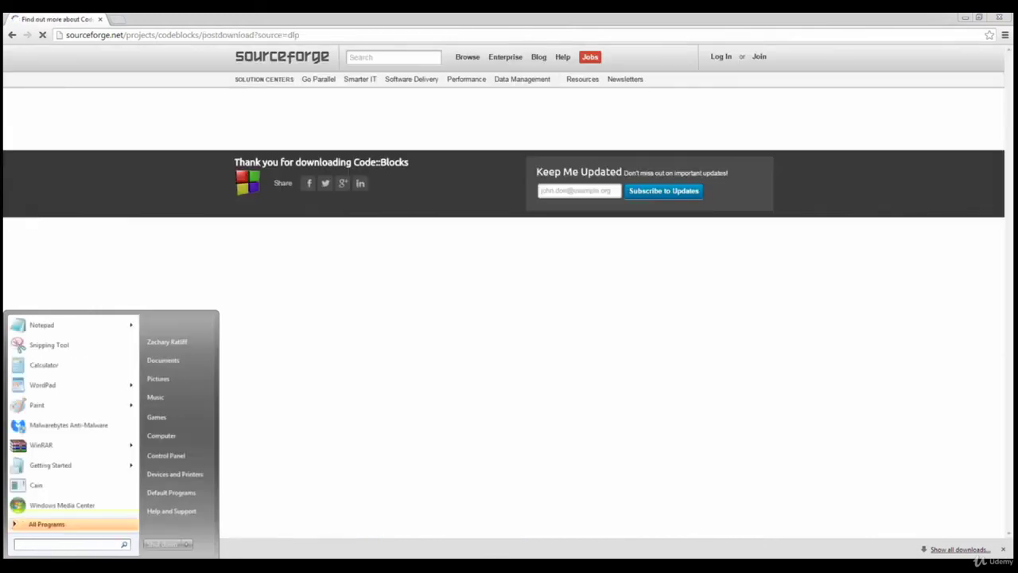
key(Escape)
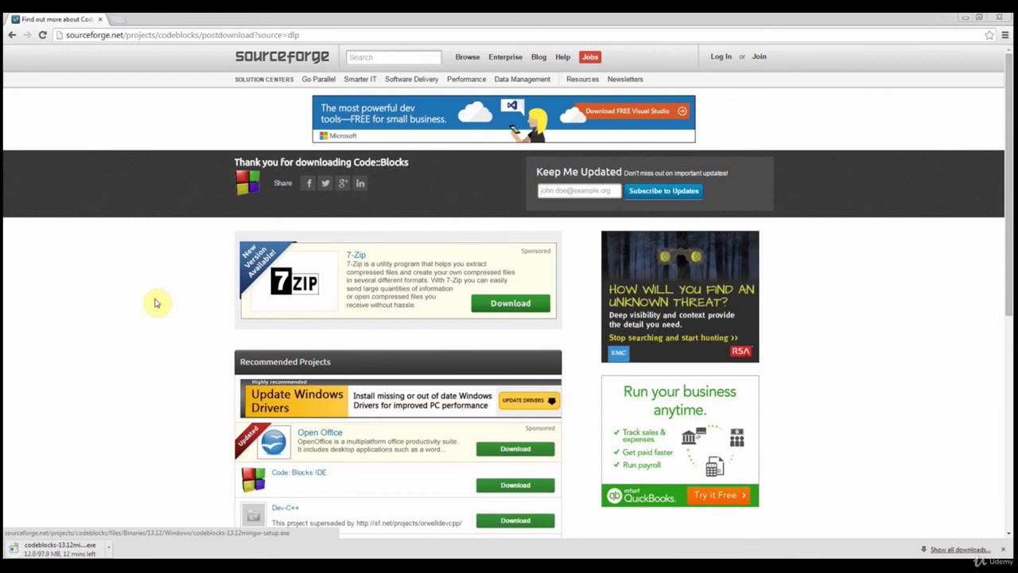
Step: Launch the installed Code::Blocks IDE
click(79, 545)
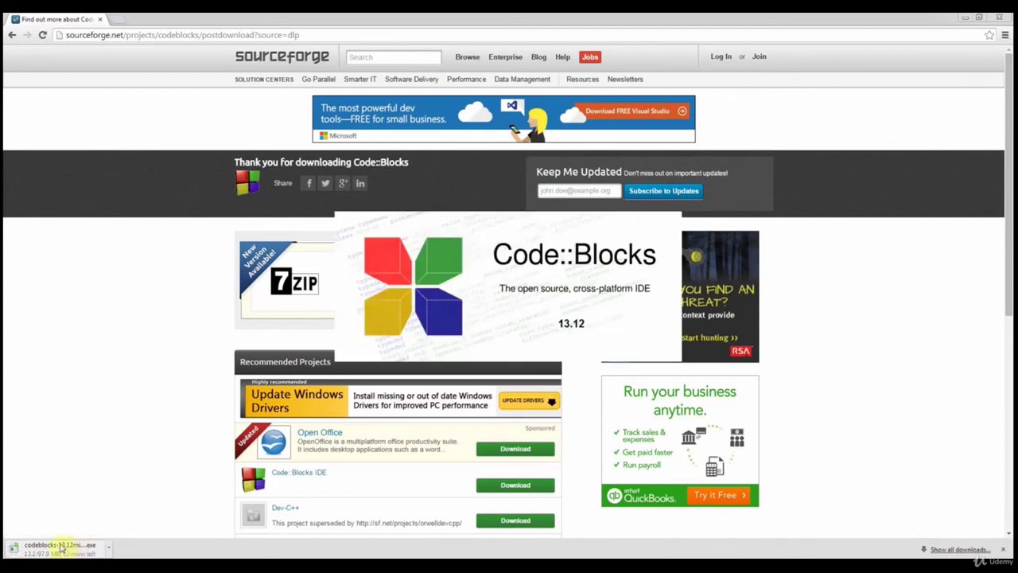